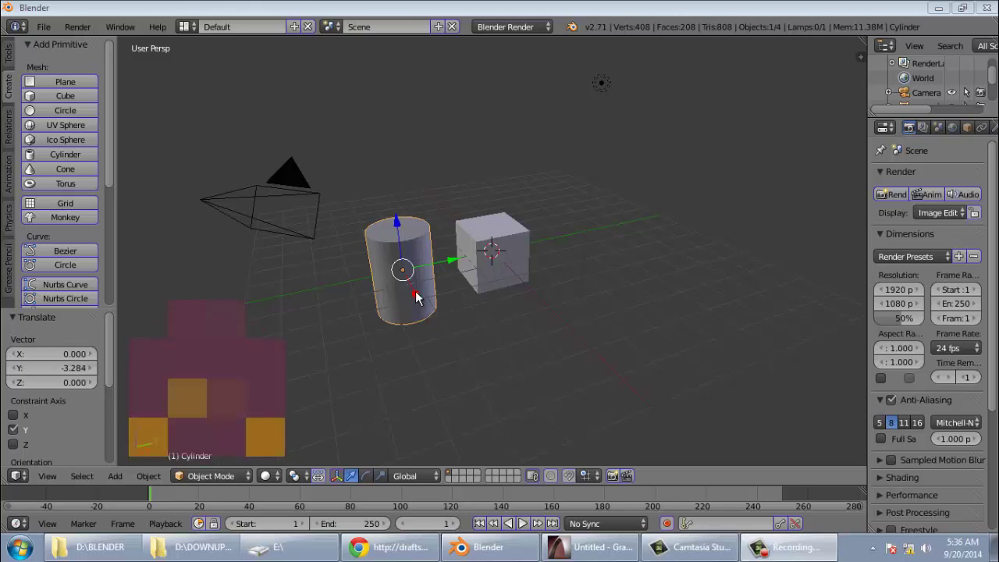
Give the cube's material a blue diffuse colour (R 0.012, G 0.083, B 0.800)
{"action": "right_click", "coordinate": [497, 270]}
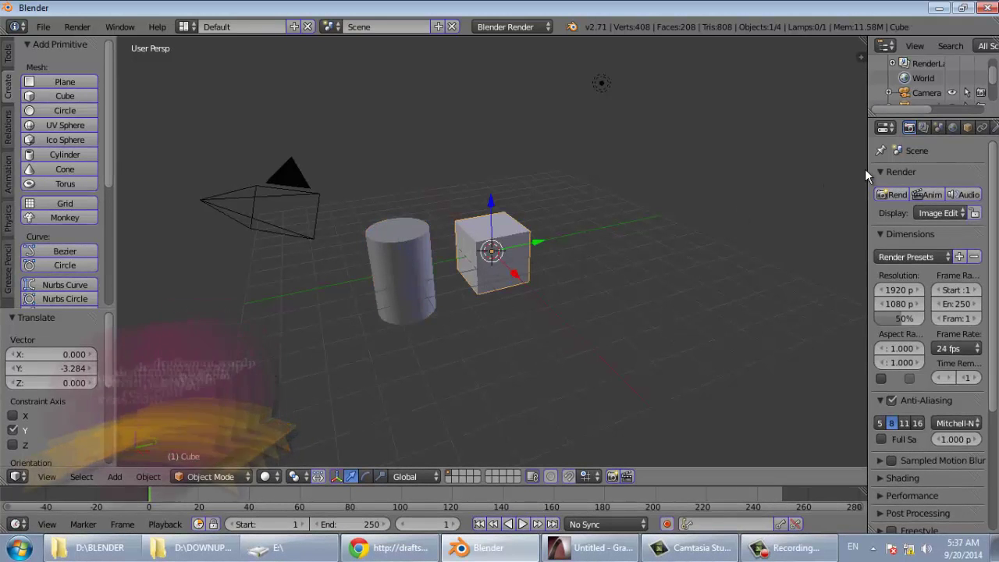
{"action": "left_click_drag", "start_coordinate": [866, 184], "coordinate": [811, 184]}
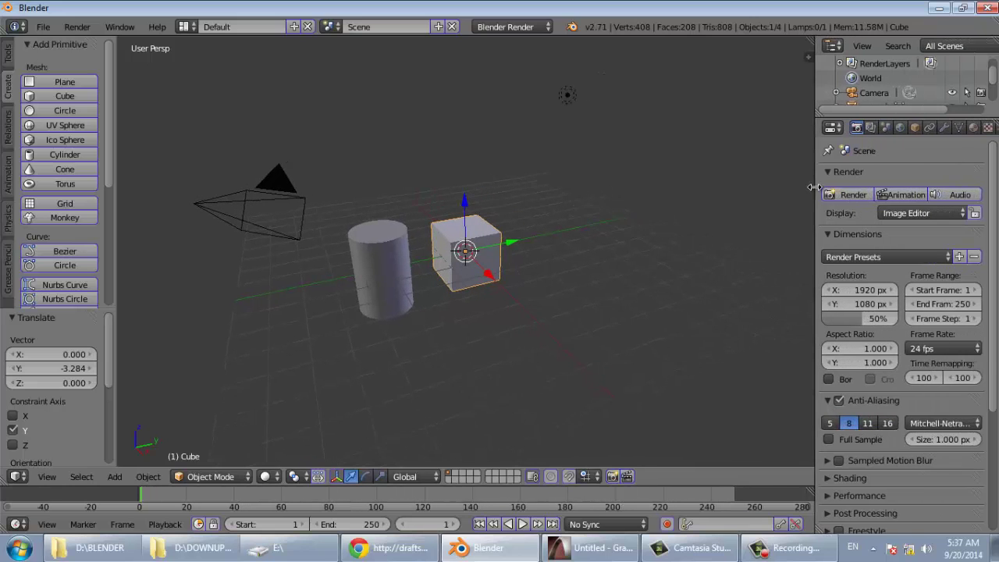
{"action": "left_click", "coordinate": [968, 127]}
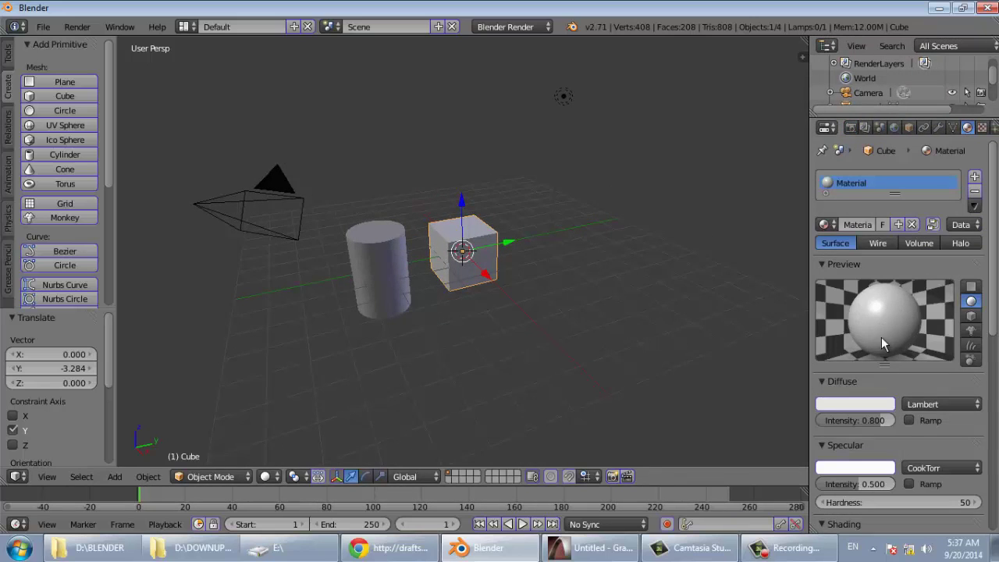
{"action": "left_click", "coordinate": [852, 404]}
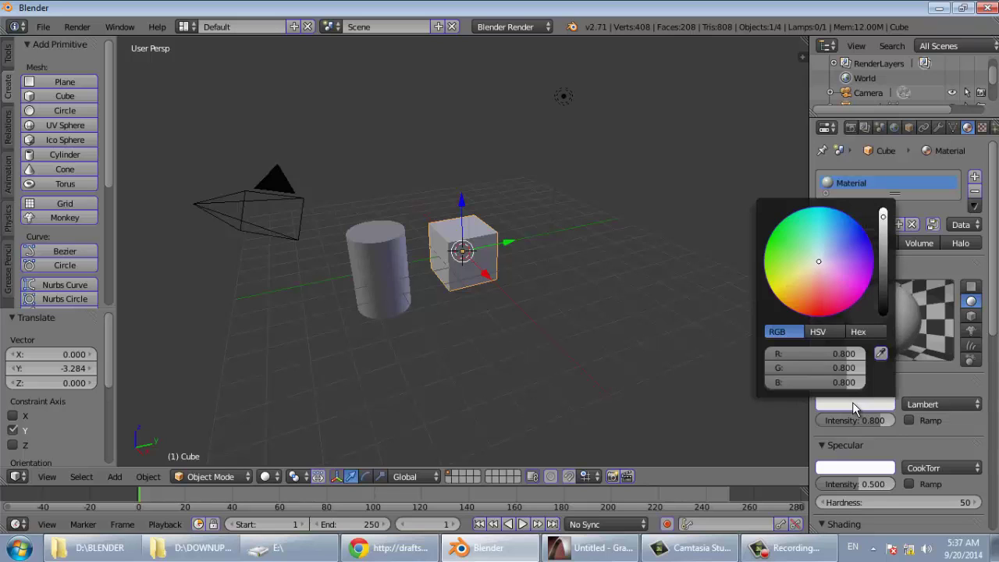
{"action": "left_click_drag", "start_coordinate": [844, 268], "coordinate": [853, 226]}
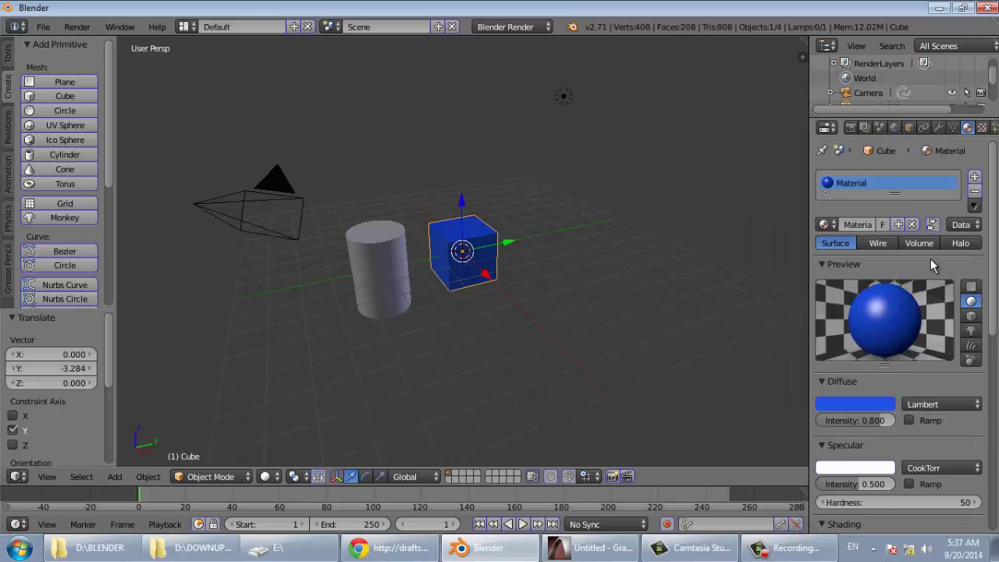
Select the cylinder and create a new material, Material.001, for it
{"action": "right_click", "coordinate": [392, 270]}
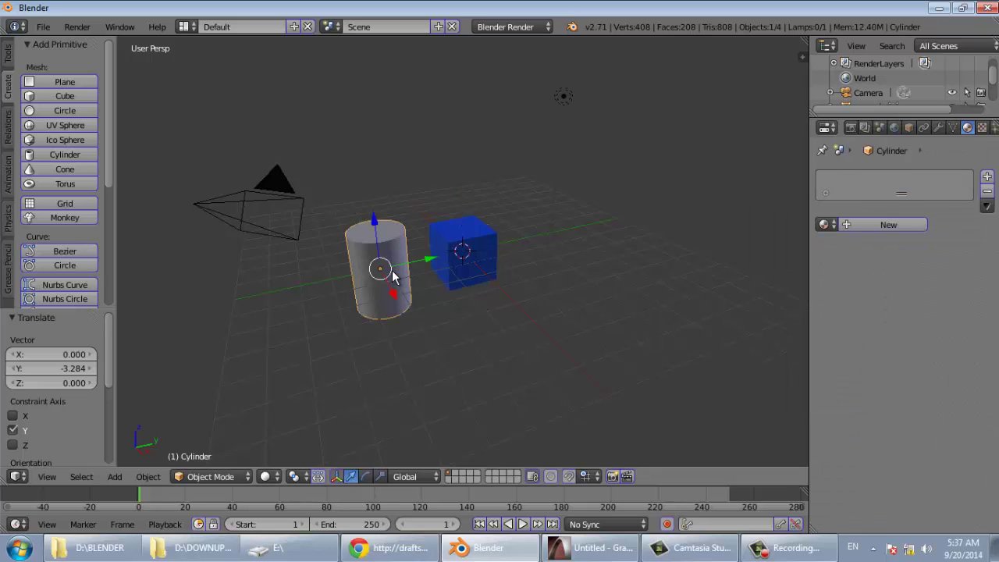
{"action": "left_click", "coordinate": [826, 224]}
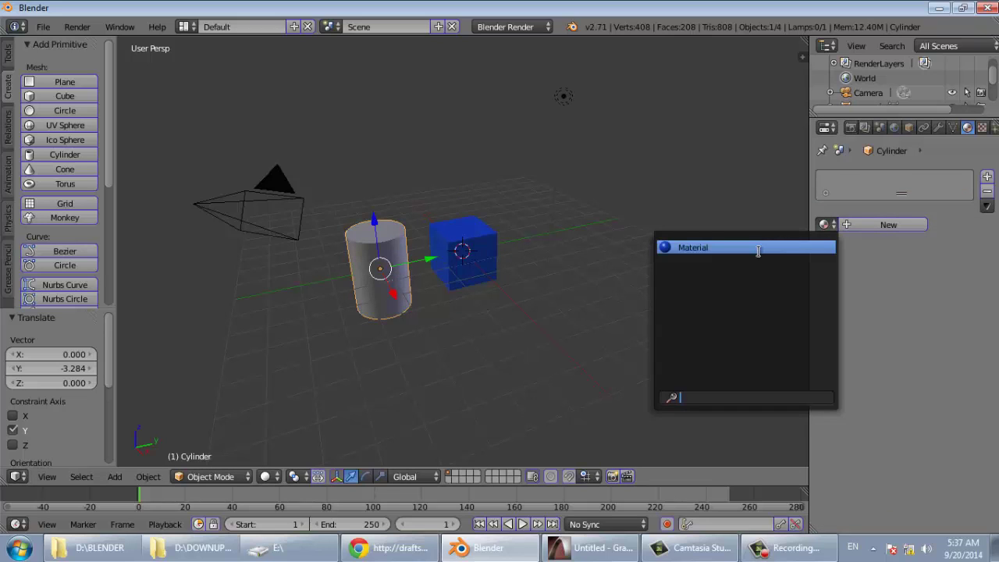
{"action": "left_click", "coordinate": [887, 226]}
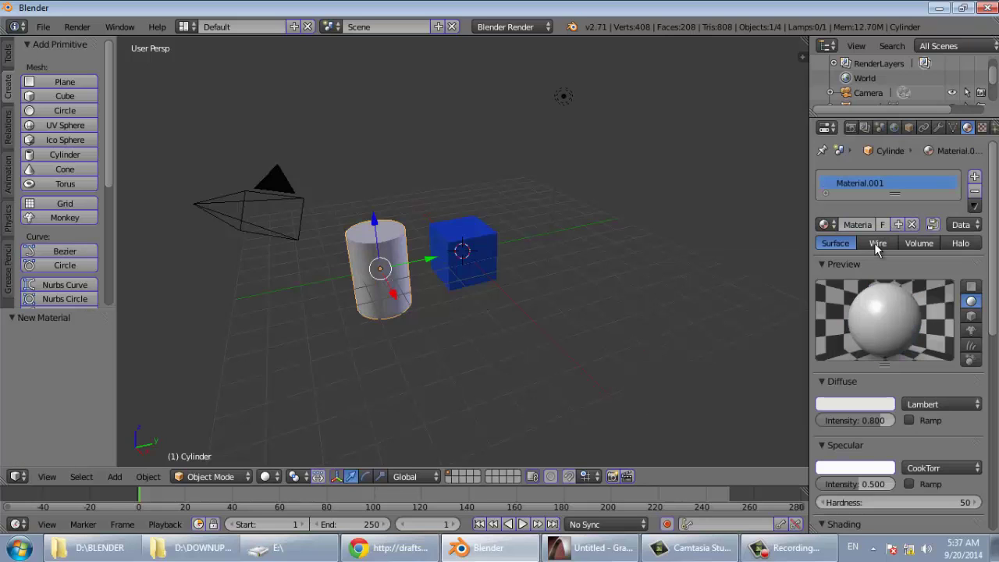
Set Material.001's diffuse colour to green
{"action": "left_click", "coordinate": [863, 413]}
{"action": "left_click", "coordinate": [843, 287]}
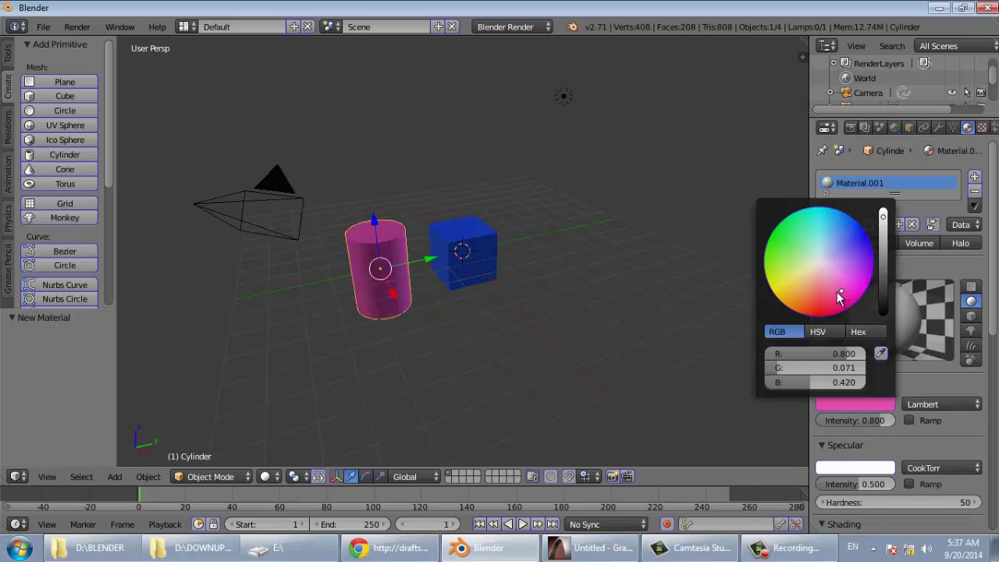
{"action": "left_click", "coordinate": [773, 236]}
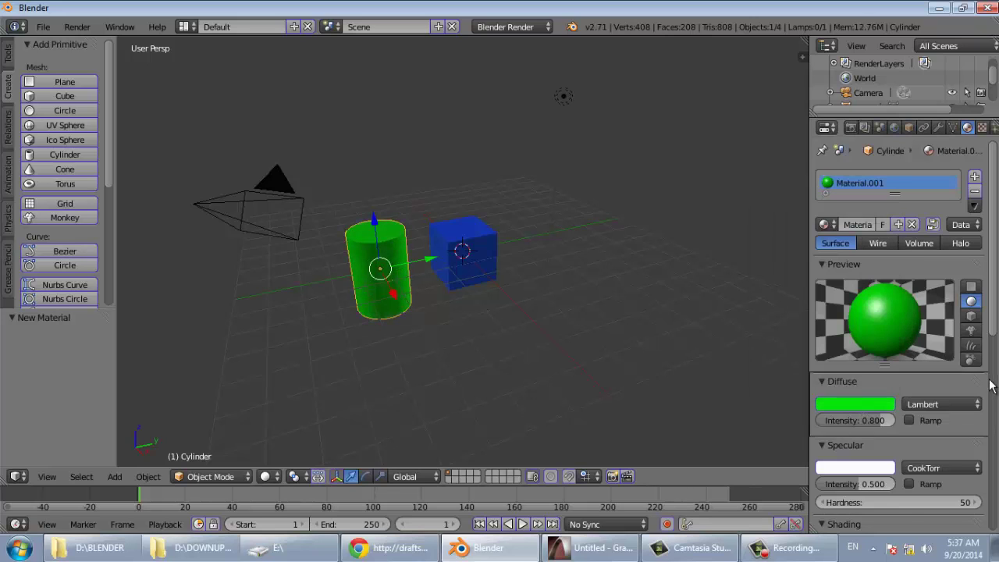
{"action": "scroll", "coordinate": [995, 385], "scroll_direction": "down", "scroll_amount": 10}
{"action": "scroll", "coordinate": [995, 393], "scroll_direction": "down", "scroll_amount": 2}
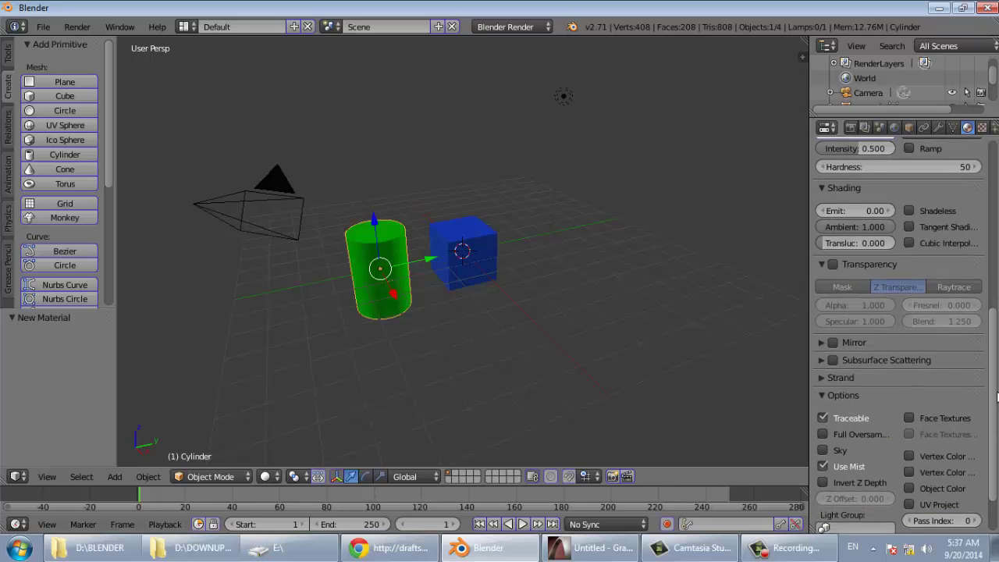
{"action": "scroll", "coordinate": [997, 388], "scroll_direction": "up", "scroll_amount": 2}
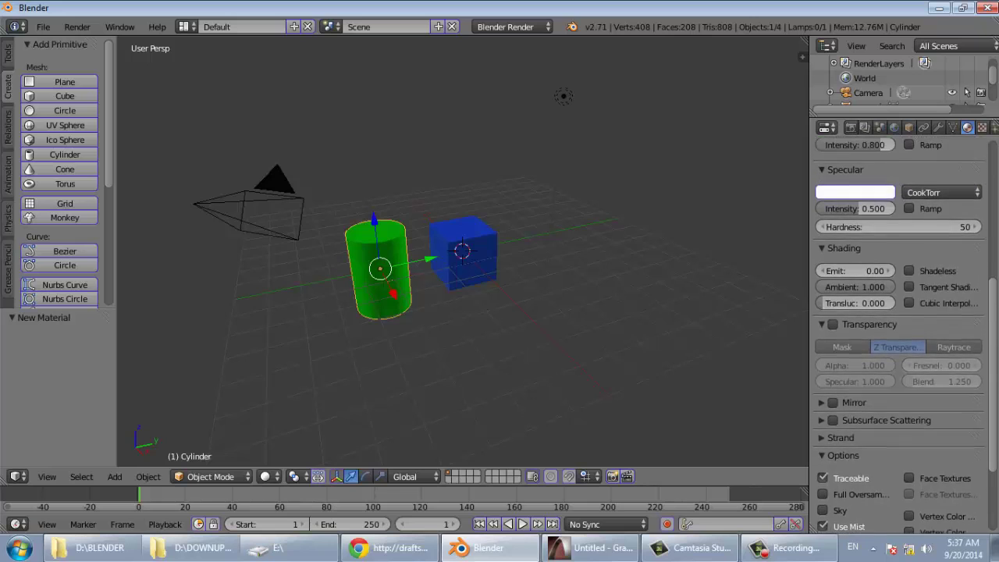
{"action": "scroll", "coordinate": [997, 388], "scroll_direction": "up", "scroll_amount": 8}
{"action": "scroll", "coordinate": [997, 388], "scroll_direction": "up", "scroll_amount": 2}
{"action": "scroll", "coordinate": [997, 388], "scroll_direction": "down", "scroll_amount": 10}
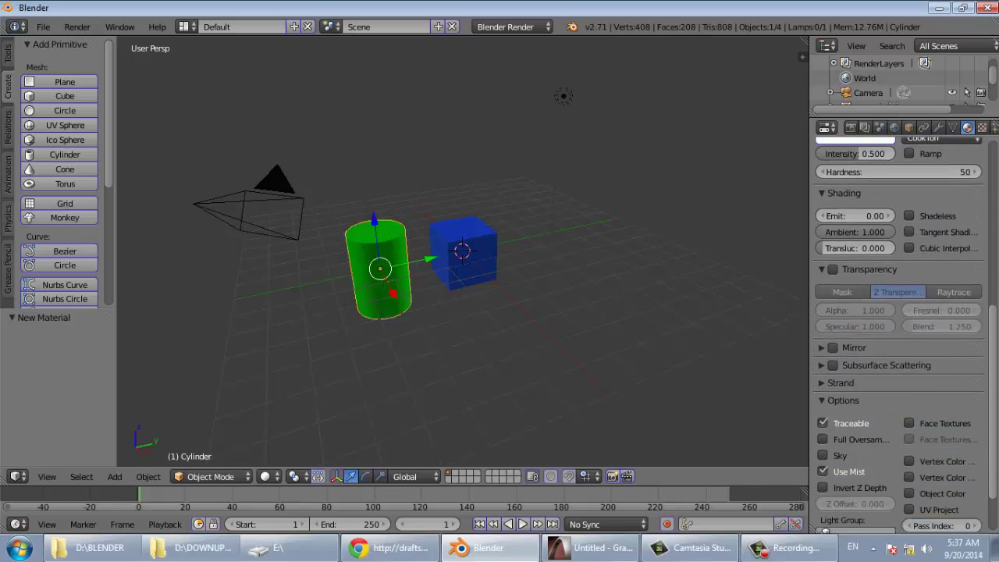
{"action": "scroll", "coordinate": [997, 388], "scroll_direction": "down", "scroll_amount": 2}
{"action": "scroll", "coordinate": [991, 312], "scroll_direction": "up", "scroll_amount": 12}
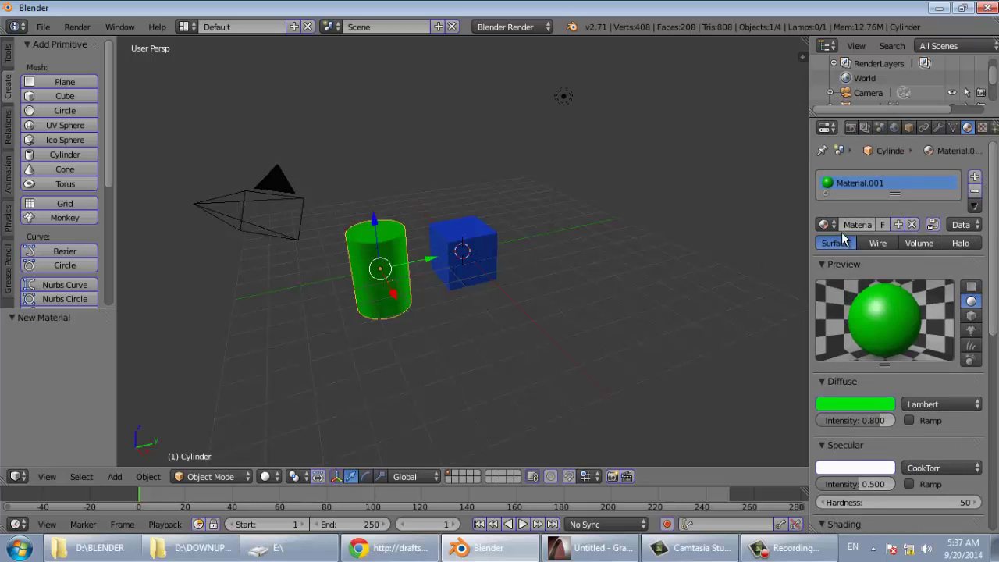
Try the Wire, Volume and Halo material types, then return Material.001 to Surface
{"action": "left_click", "coordinate": [870, 242]}
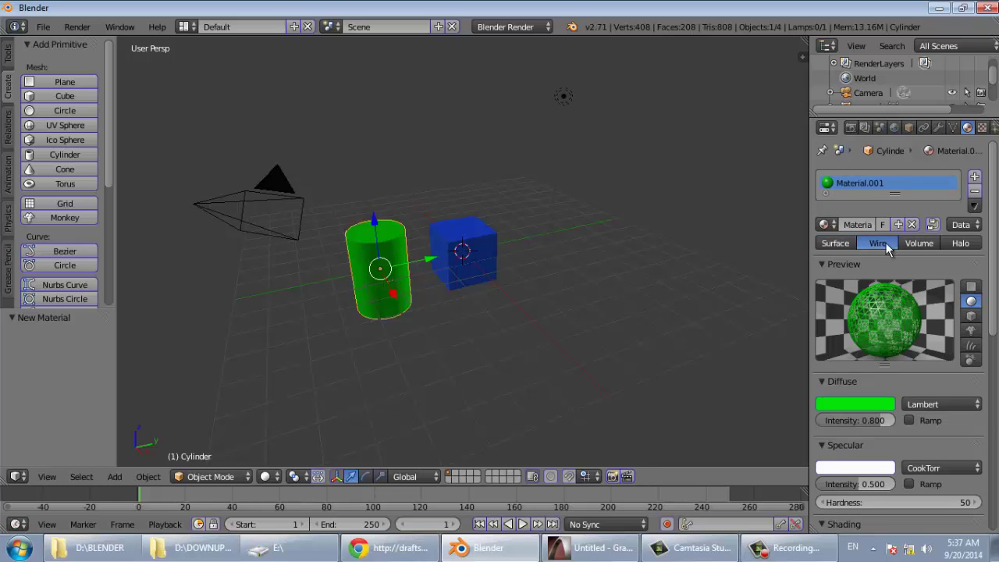
{"action": "left_click", "coordinate": [915, 243]}
{"action": "left_click", "coordinate": [960, 243]}
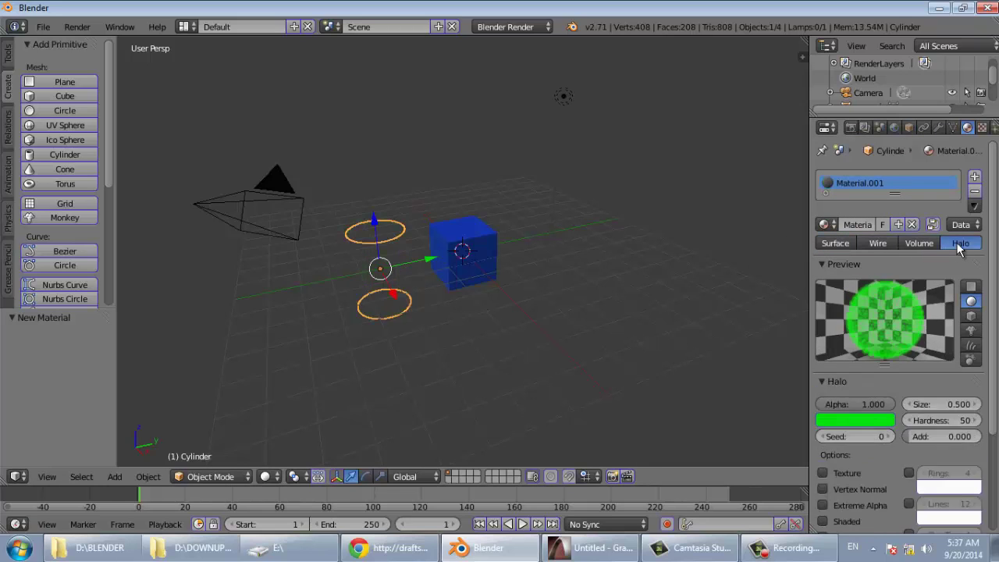
{"action": "left_click", "coordinate": [827, 242]}
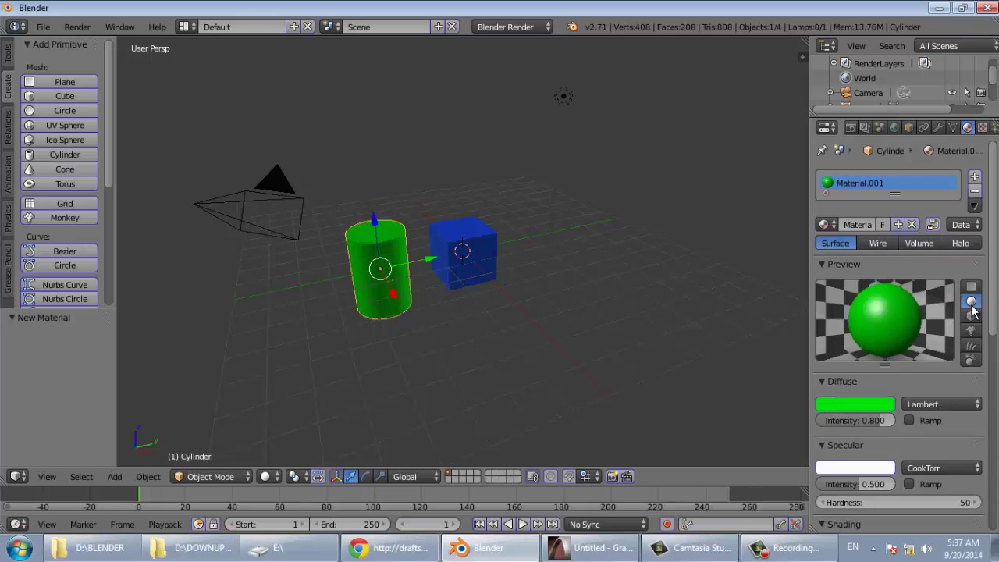
Preview the material on cube, monkey and plane shapes, then orbit and zoom the view
{"action": "left_click", "coordinate": [971, 316]}
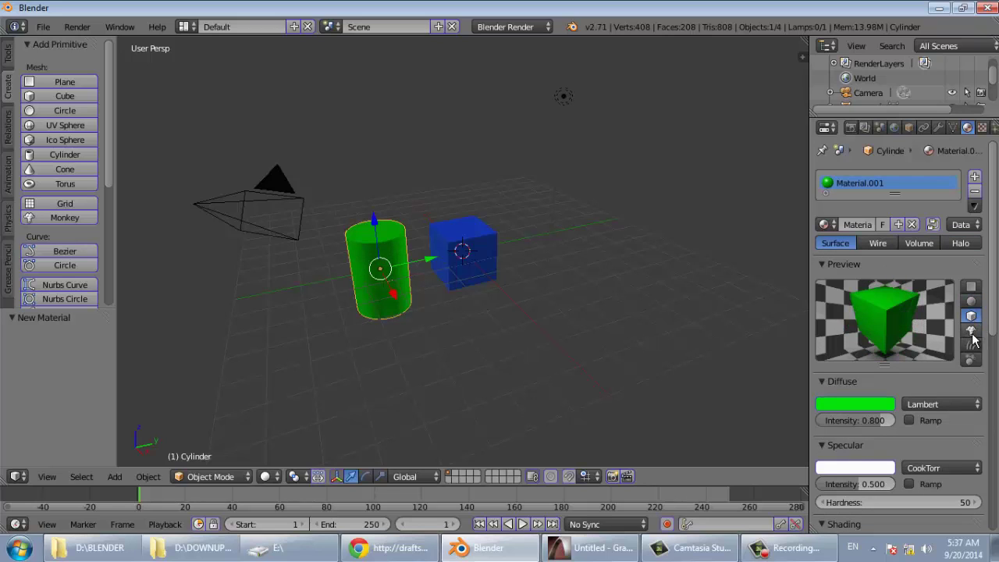
{"action": "left_click", "coordinate": [972, 331]}
{"action": "left_click", "coordinate": [970, 288]}
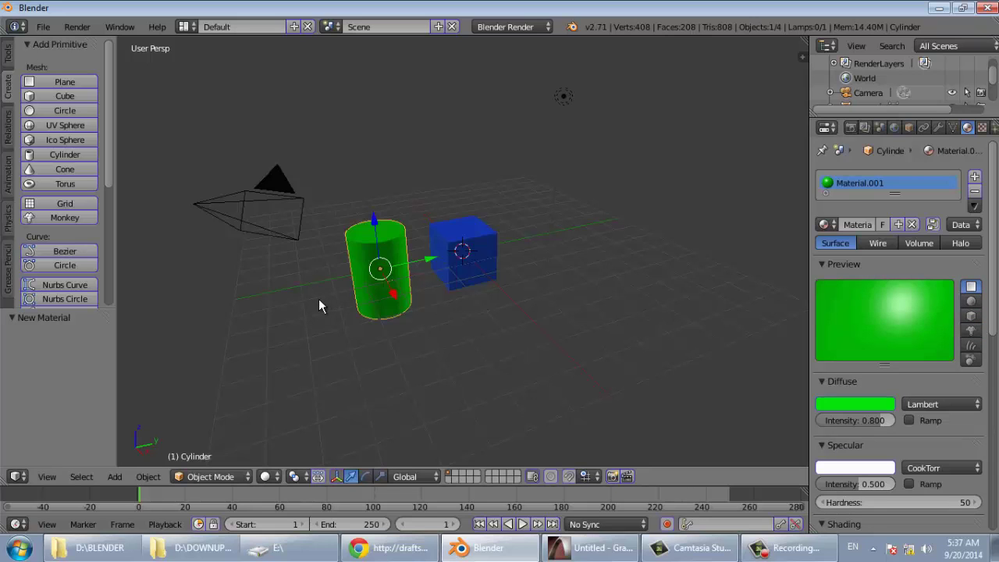
{"action": "key", "text": "KP_8"}
{"action": "key", "text": "KP_8"}
{"action": "key", "text": "KP_8"}
{"action": "key", "text": "KP_8"}
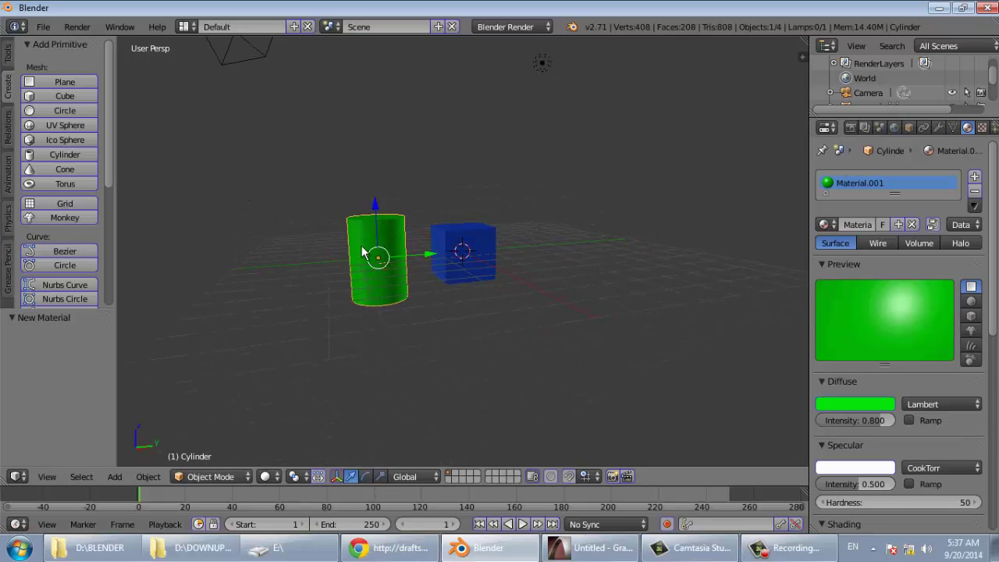
{"action": "scroll", "coordinate": [361, 246], "scroll_direction": "up", "scroll_amount": 4}
{"action": "scroll", "coordinate": [543, 308], "scroll_direction": "down", "scroll_amount": 1}
{"action": "scroll", "coordinate": [271, 240], "scroll_direction": "down", "scroll_amount": 1}
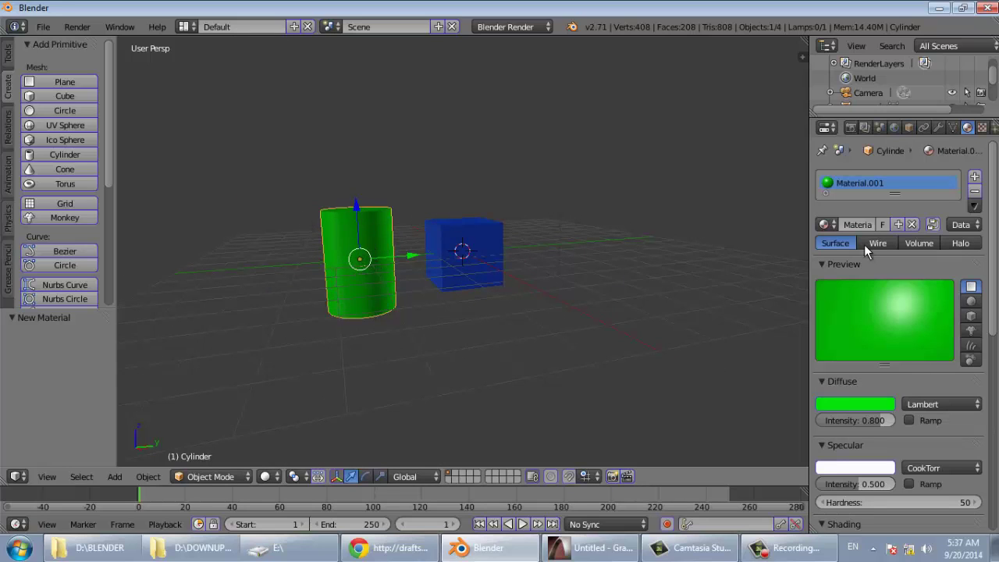
Add a second material slot to the cylinder holding a new red Material.002
{"action": "left_click", "coordinate": [973, 179]}
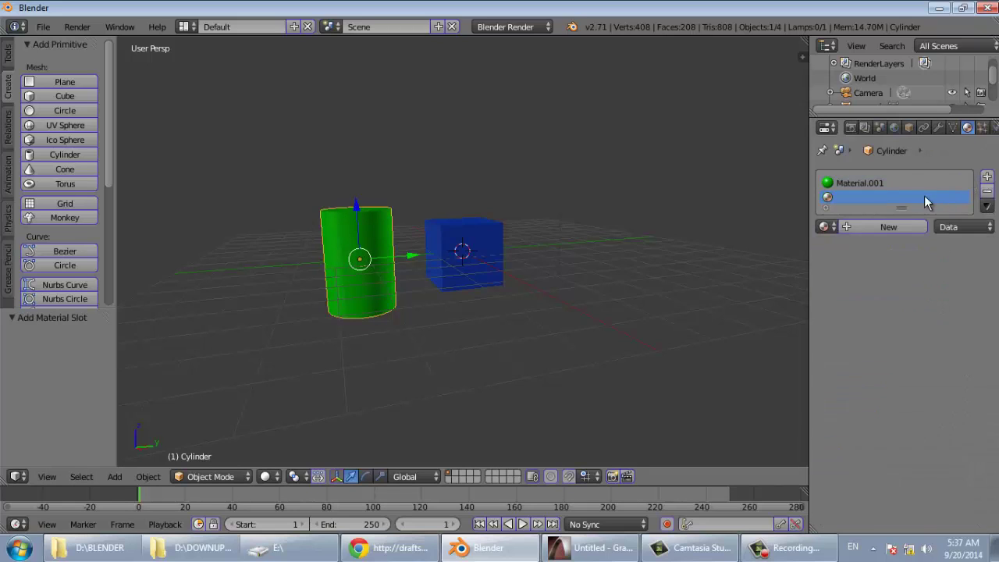
{"action": "left_click", "coordinate": [862, 228]}
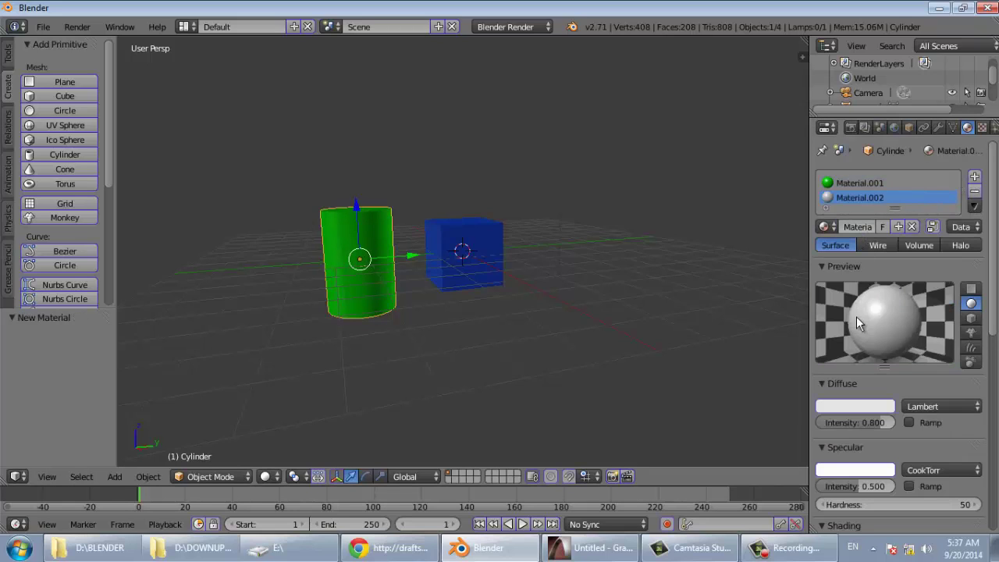
{"action": "left_click", "coordinate": [864, 406]}
{"action": "left_click_drag", "start_coordinate": [817, 304], "coordinate": [836, 310]}
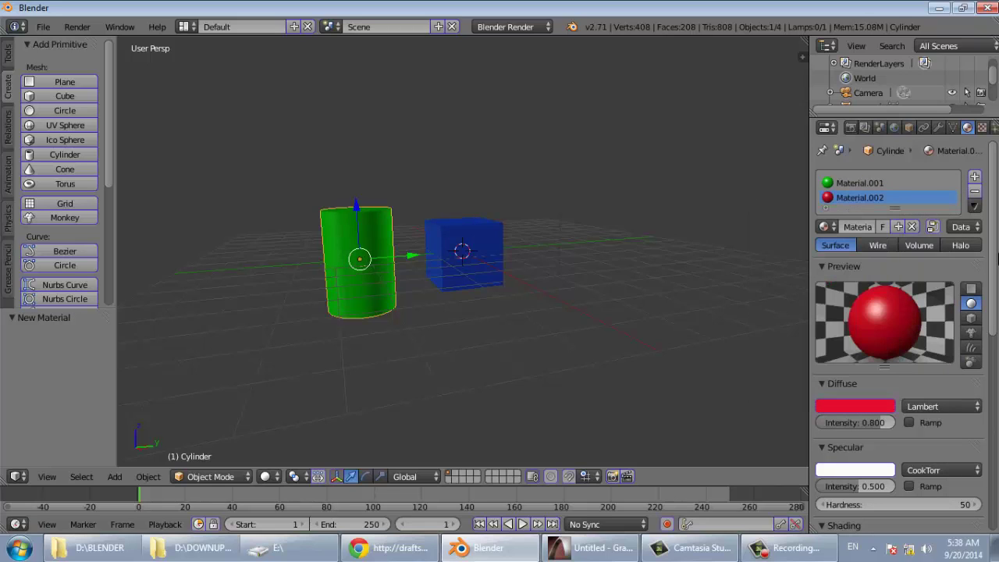
Add a third slot with a new yellow Material.003 (R 0.719, G 0.800, B 0.000)
{"action": "left_click", "coordinate": [974, 178]}
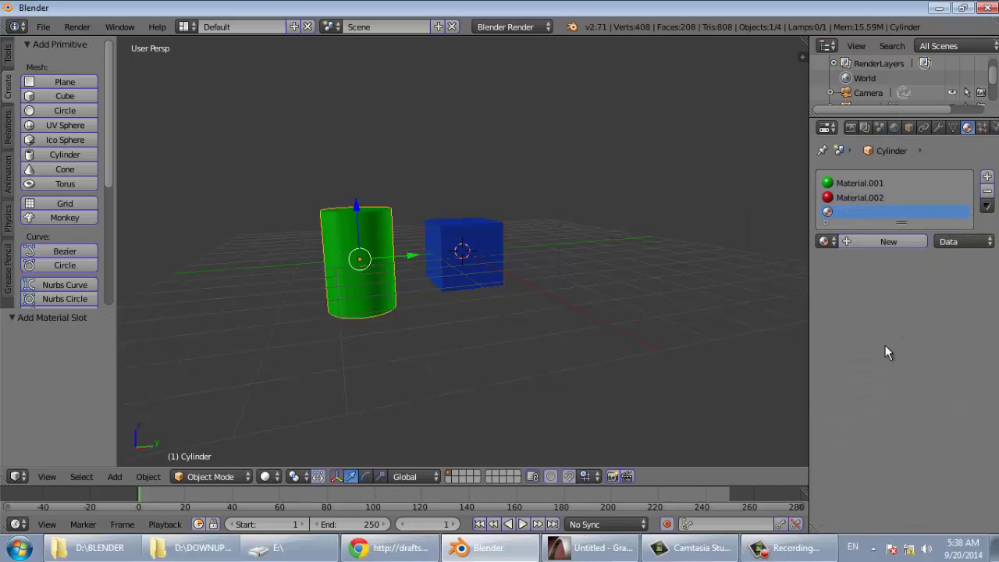
{"action": "left_click", "coordinate": [873, 241]}
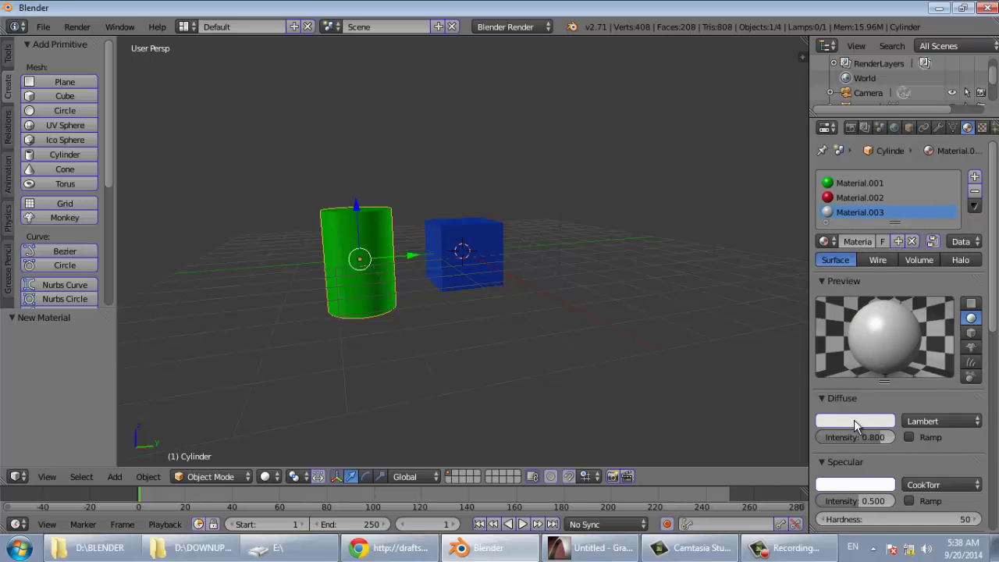
{"action": "left_click", "coordinate": [854, 421]}
{"action": "left_click_drag", "start_coordinate": [781, 297], "coordinate": [770, 308]}
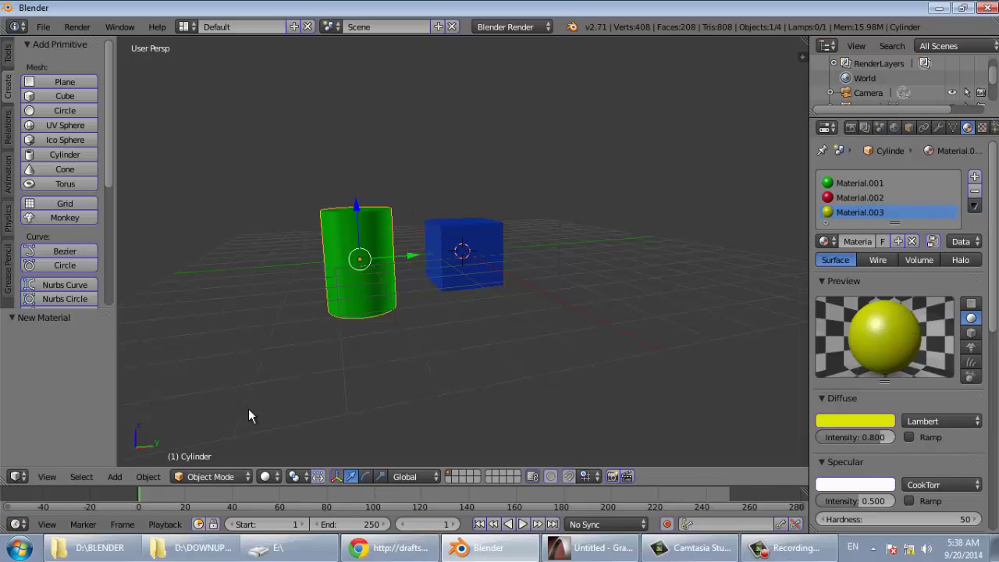
{"action": "left_click", "coordinate": [245, 474]}
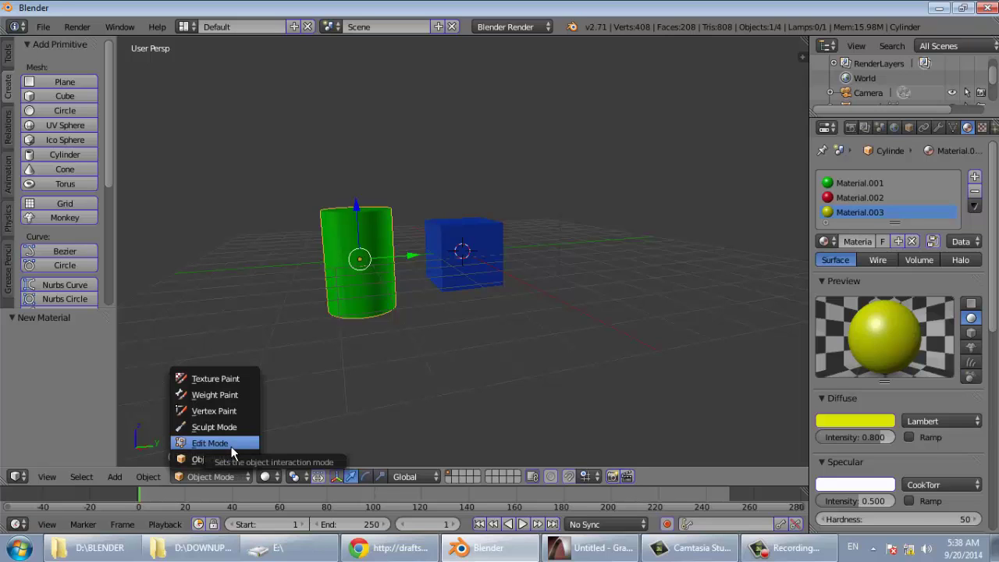
Switch the cylinder to Edit Mode and make a 2-cut Loop Cut and Slide across it
{"action": "left_click", "coordinate": [231, 446]}
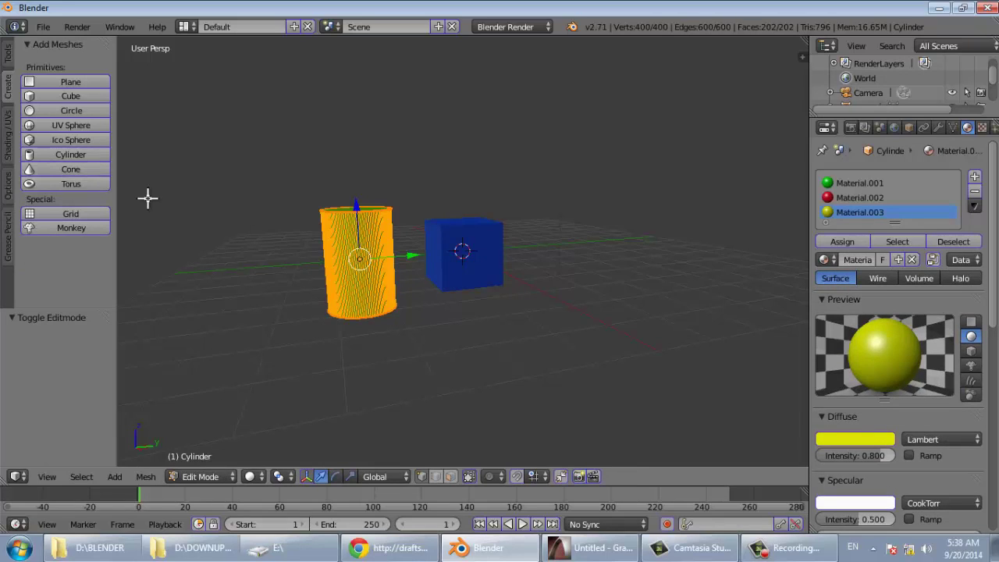
{"action": "left_click", "coordinate": [9, 53]}
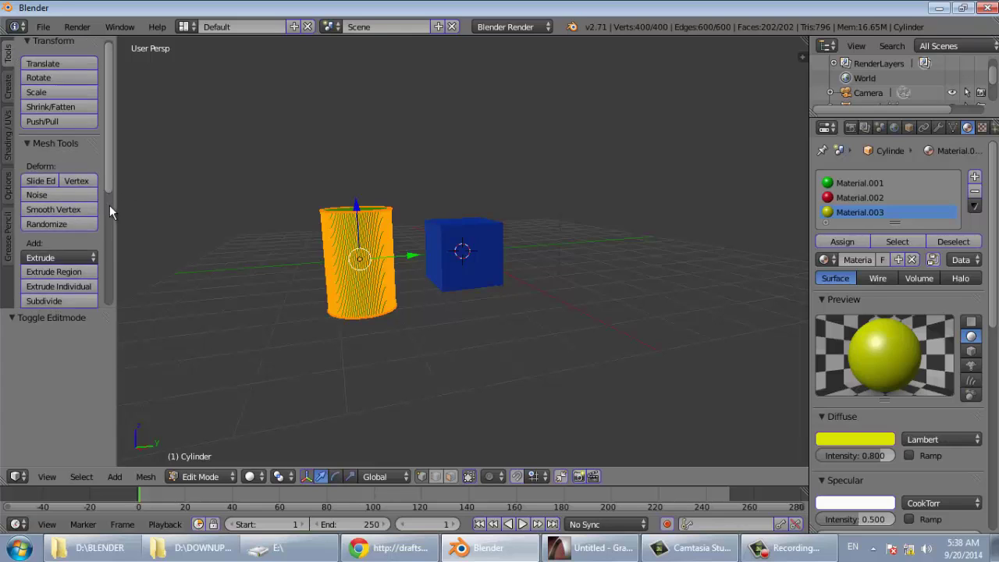
{"action": "scroll", "coordinate": [109, 205], "scroll_direction": "down", "scroll_amount": 5}
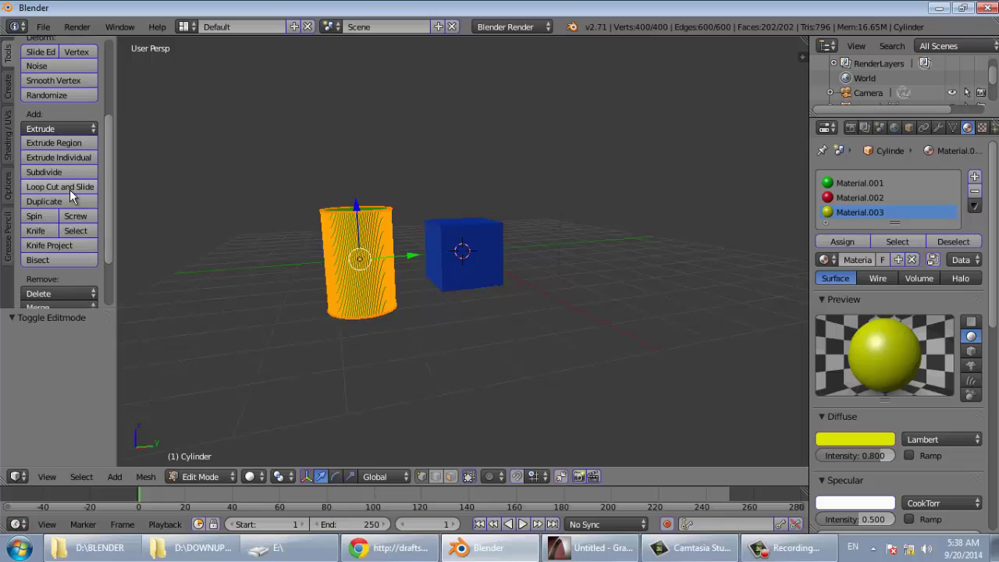
{"action": "left_click", "coordinate": [70, 188]}
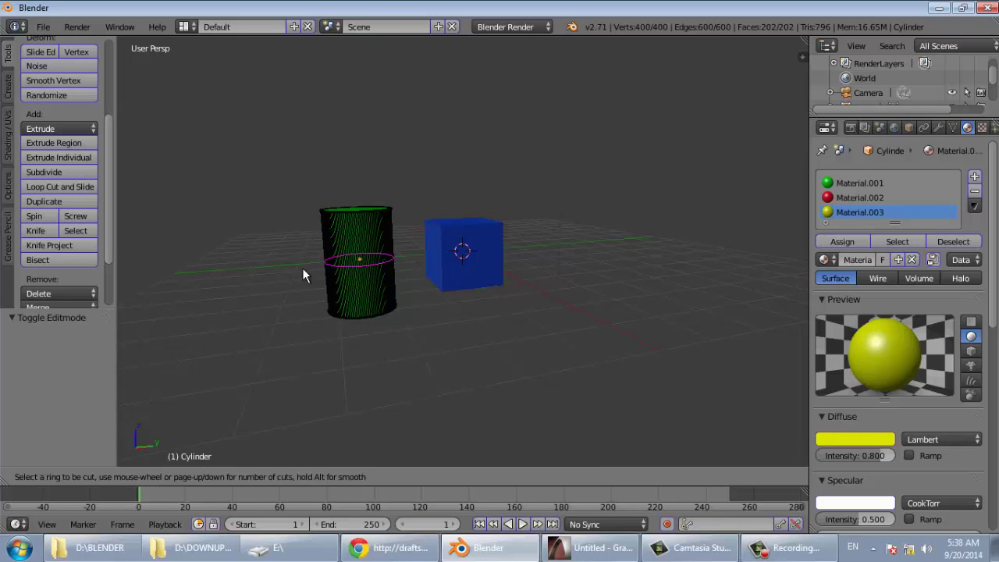
{"action": "scroll", "coordinate": [329, 275], "scroll_direction": "up", "scroll_amount": 1}
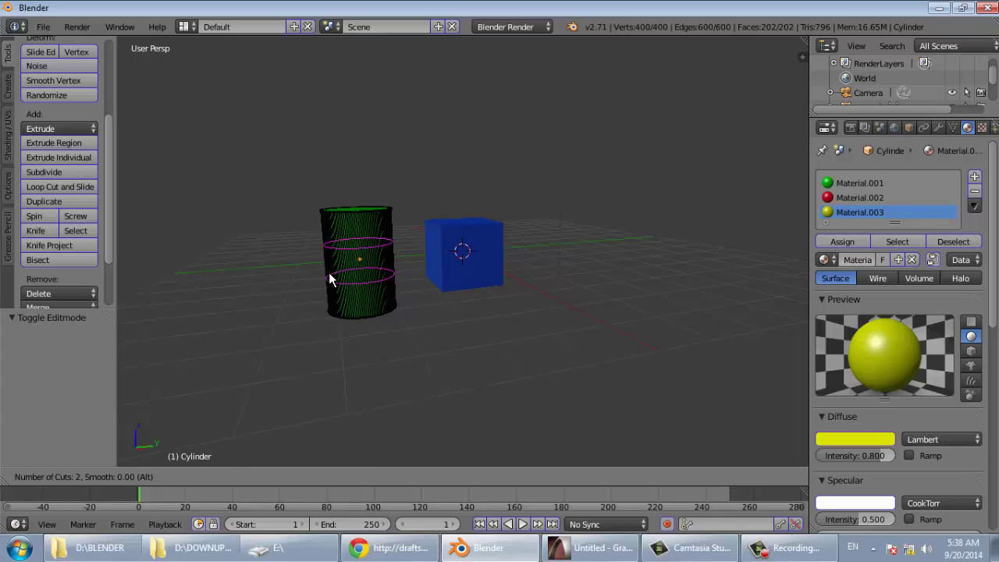
{"action": "left_click", "coordinate": [328, 273]}
{"action": "left_click", "coordinate": [251, 275]}
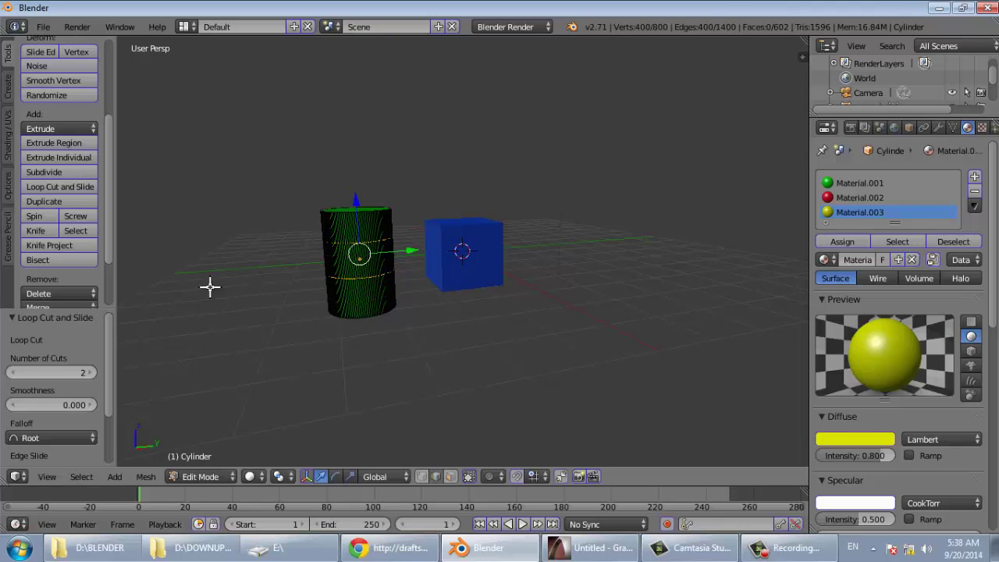
In face select mode and wireframe view, select the cylinder's entire top band of faces
{"action": "left_click", "coordinate": [449, 478]}
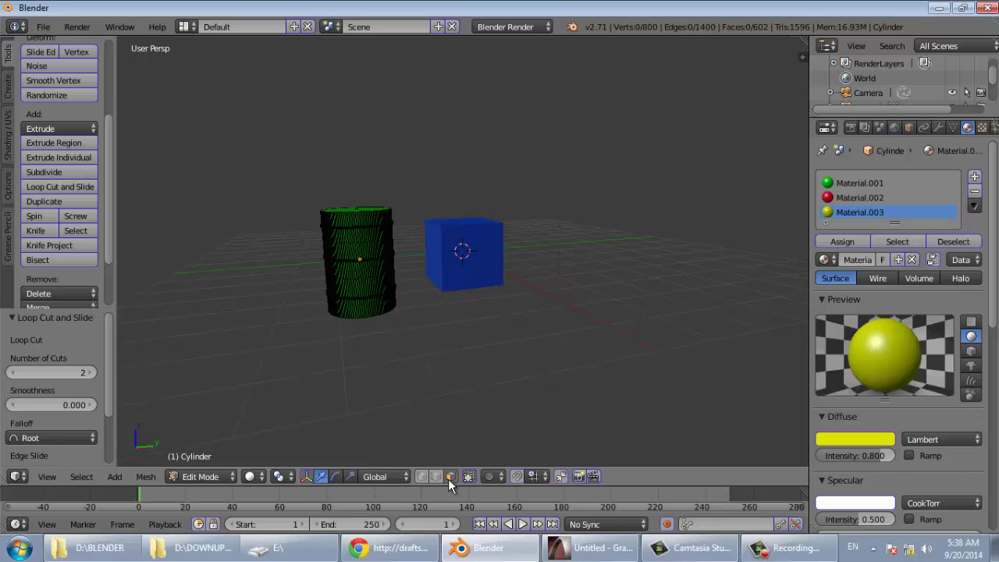
{"action": "scroll", "coordinate": [284, 185], "scroll_direction": "up", "scroll_amount": 2}
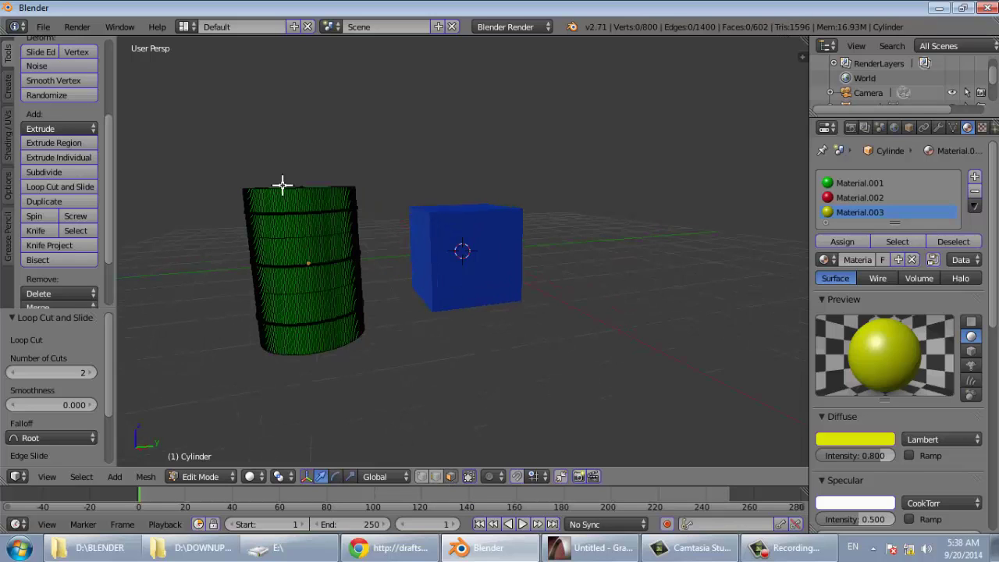
{"action": "right_click", "coordinate": [353, 205], "text": "alt"}
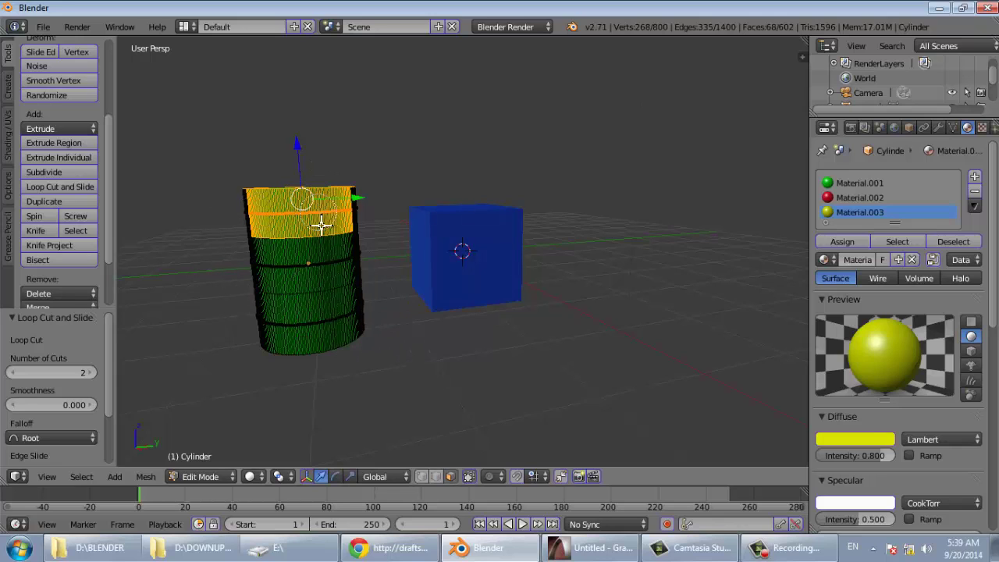
{"action": "mouse_move", "coordinate": [323, 223]}
{"action": "middle_mouse_down"}
{"action": "mouse_move", "coordinate": [323, 257]}
{"action": "mouse_move", "coordinate": [313, 194]}
{"action": "middle_mouse_up"}
{"action": "key", "text": "Escape"}
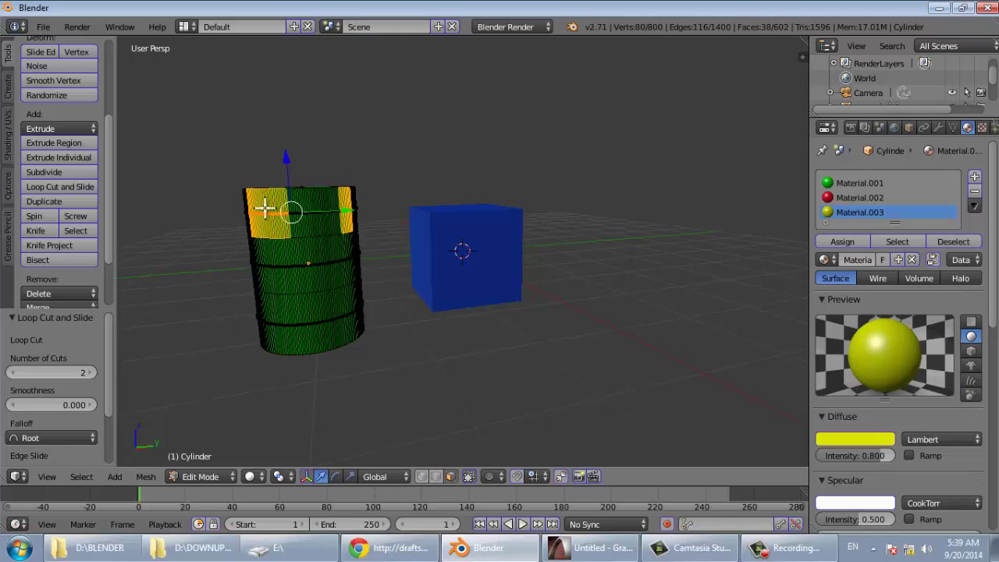
{"action": "key", "text": "z"}
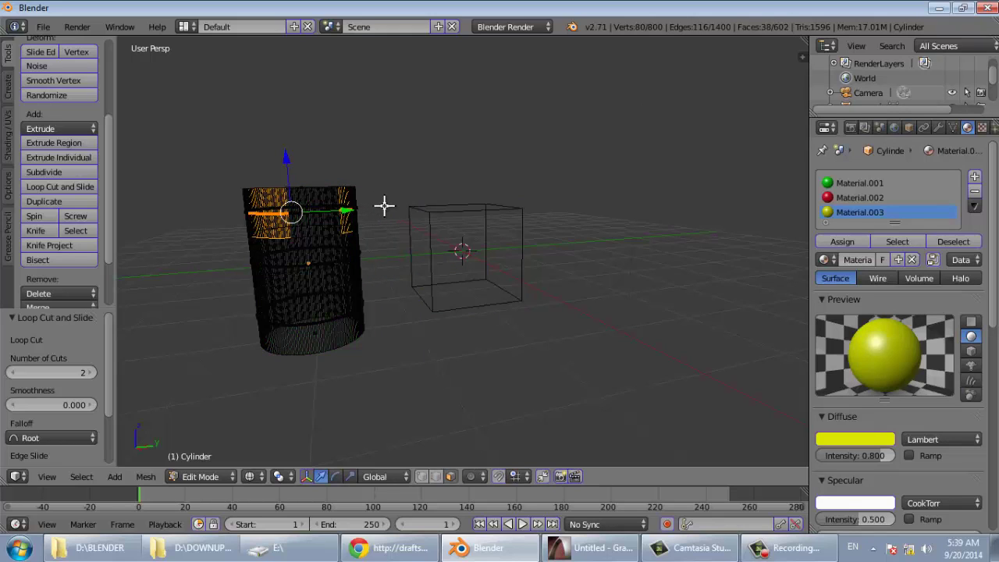
{"action": "key", "text": "c"}
{"action": "left_click_drag", "start_coordinate": [384, 200], "coordinate": [208, 196]}
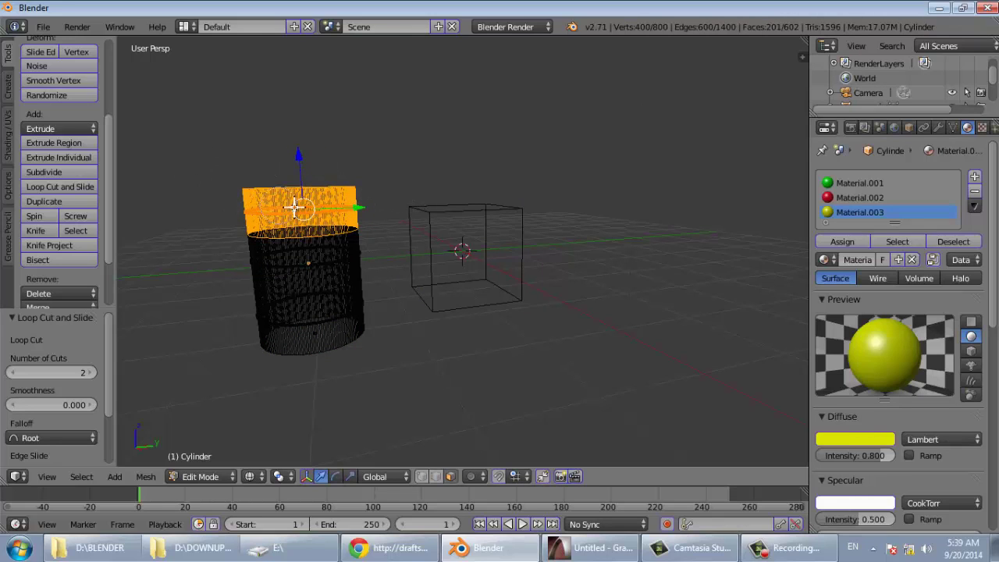
Assign the red Material.002 to the selected top band
{"action": "left_click", "coordinate": [870, 197]}
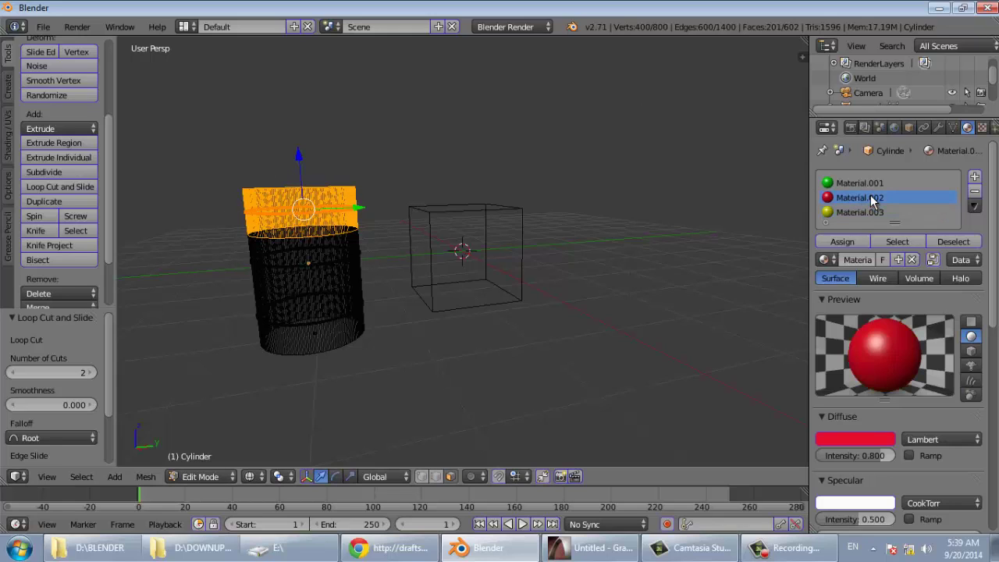
{"action": "left_click", "coordinate": [850, 244]}
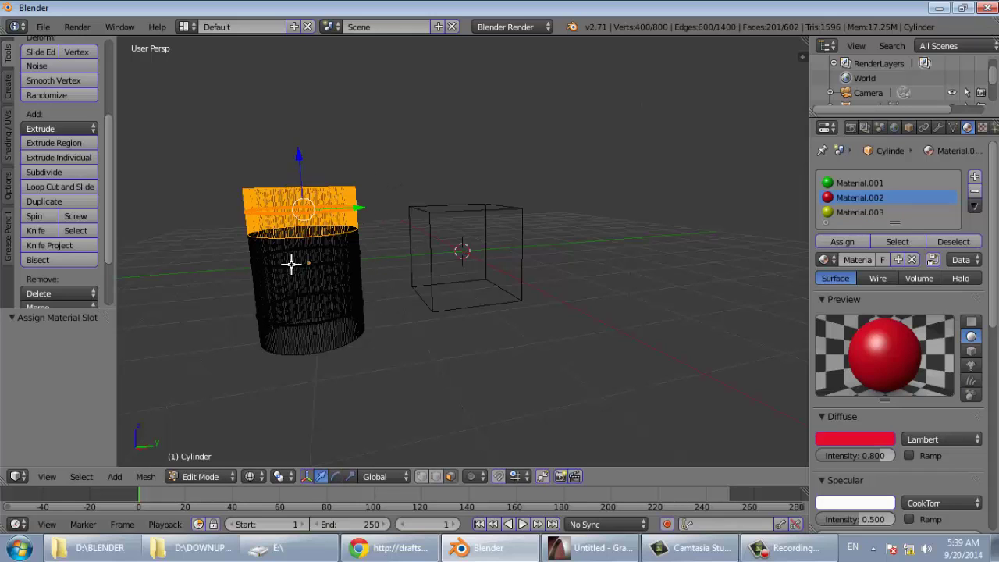
{"action": "middle_click_drag", "start_coordinate": [312, 289], "coordinate": [307, 275]}
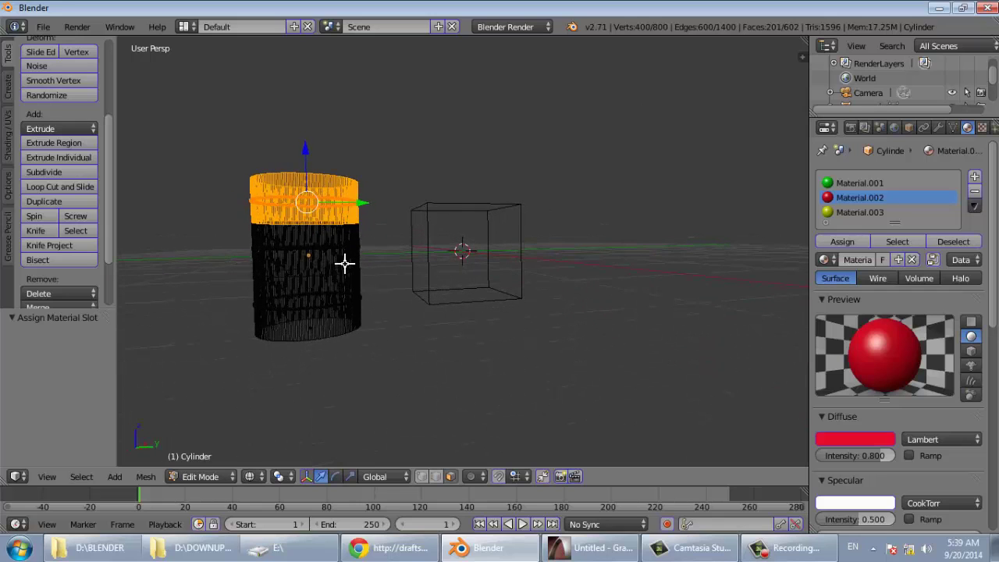
Select only the middle band and assign the yellow Material.003 to it
{"action": "key", "text": "a"}
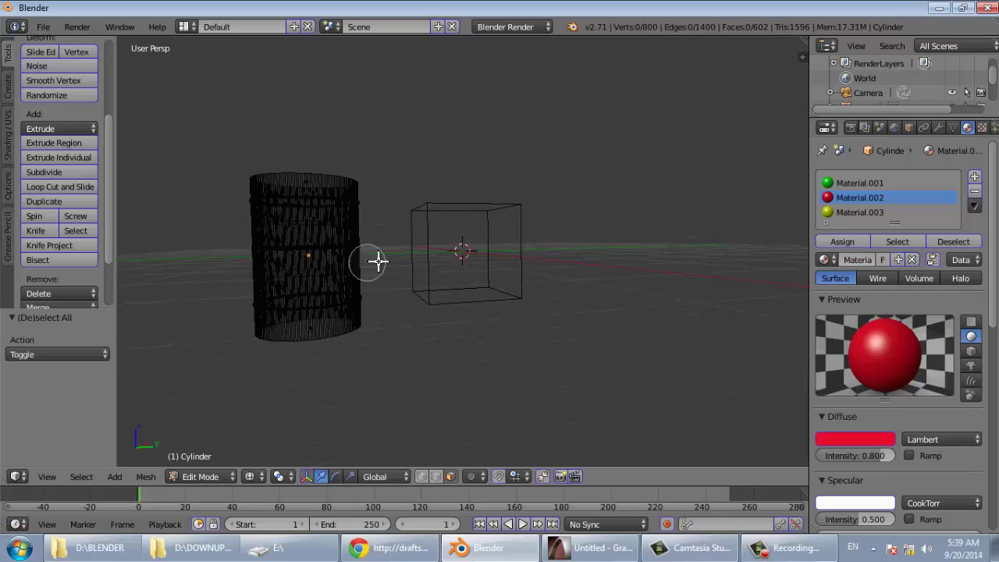
{"action": "key", "text": "c"}
{"action": "left_click_drag", "start_coordinate": [390, 253], "coordinate": [182, 227]}
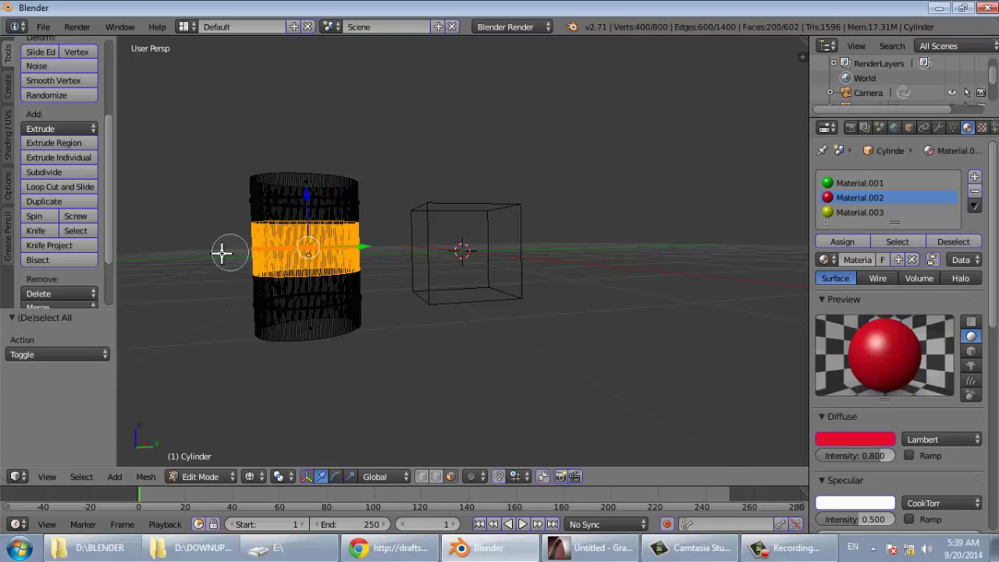
{"action": "left_click", "coordinate": [858, 212]}
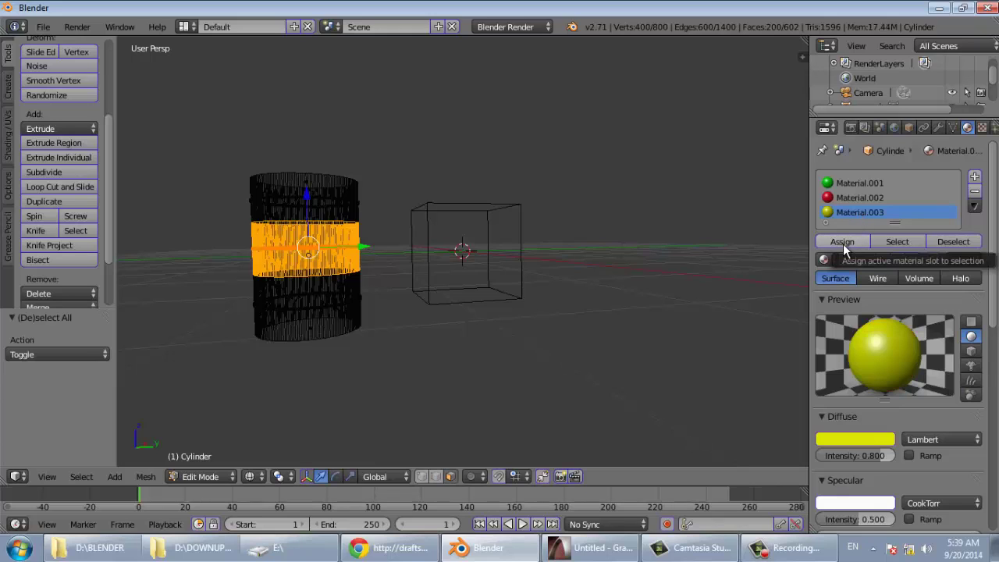
{"action": "left_click", "coordinate": [843, 242]}
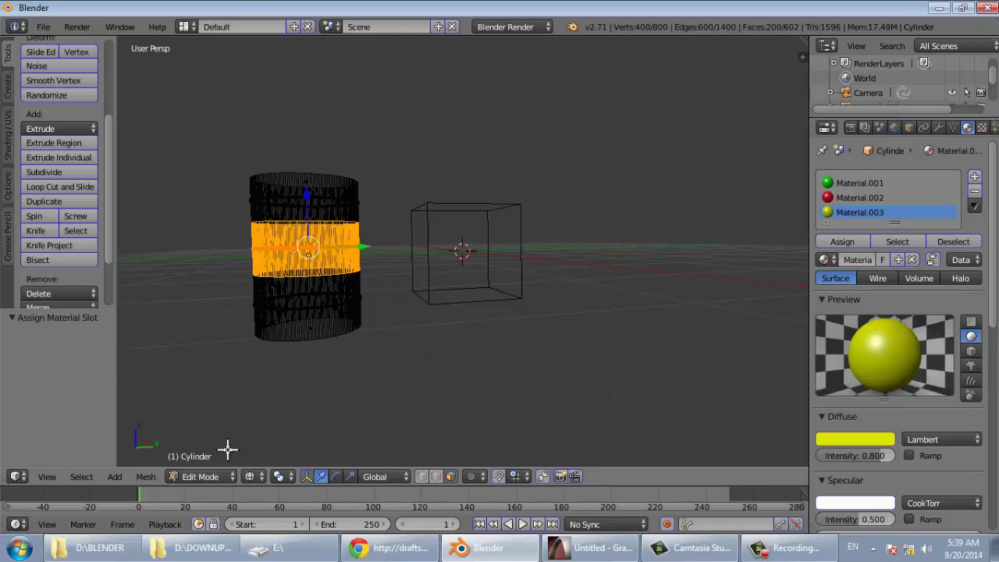
Return to solid shading and Object Mode, orbiting to view the banded cylinder beside the cube
{"action": "key", "text": "z"}
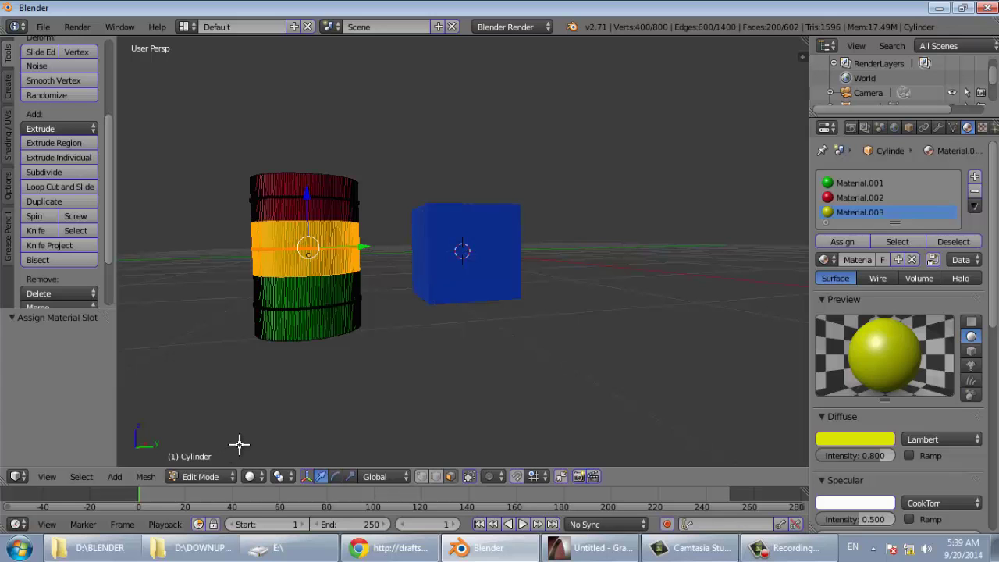
{"action": "mouse_move", "coordinate": [305, 234]}
{"action": "middle_mouse_down"}
{"action": "mouse_move", "coordinate": [304, 286]}
{"action": "mouse_move", "coordinate": [364, 328]}
{"action": "mouse_move", "coordinate": [575, 268]}
{"action": "mouse_move", "coordinate": [382, 283]}
{"action": "mouse_move", "coordinate": [310, 257]}
{"action": "mouse_move", "coordinate": [312, 229]}
{"action": "mouse_move", "coordinate": [284, 285]}
{"action": "middle_mouse_up"}
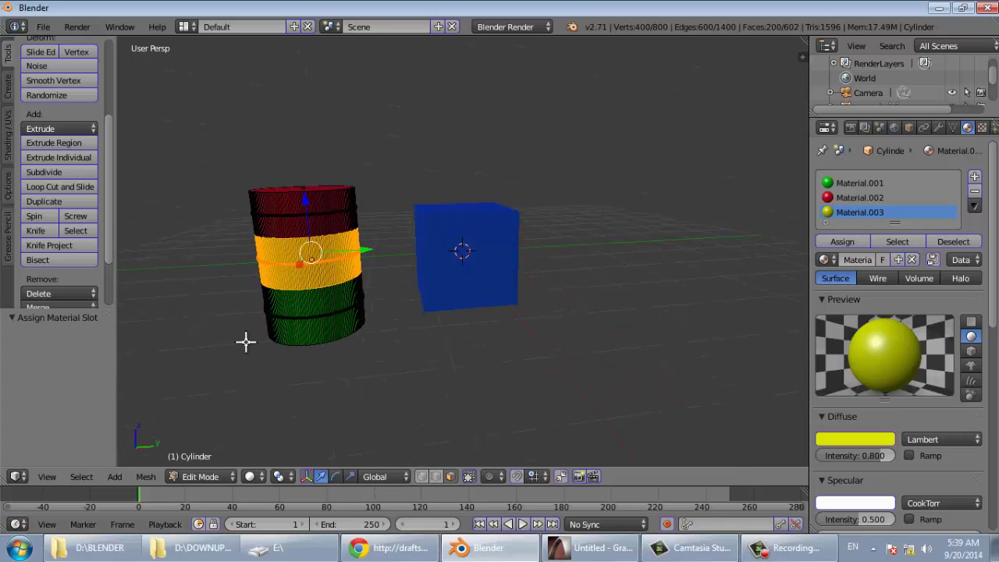
{"action": "left_click", "coordinate": [201, 477]}
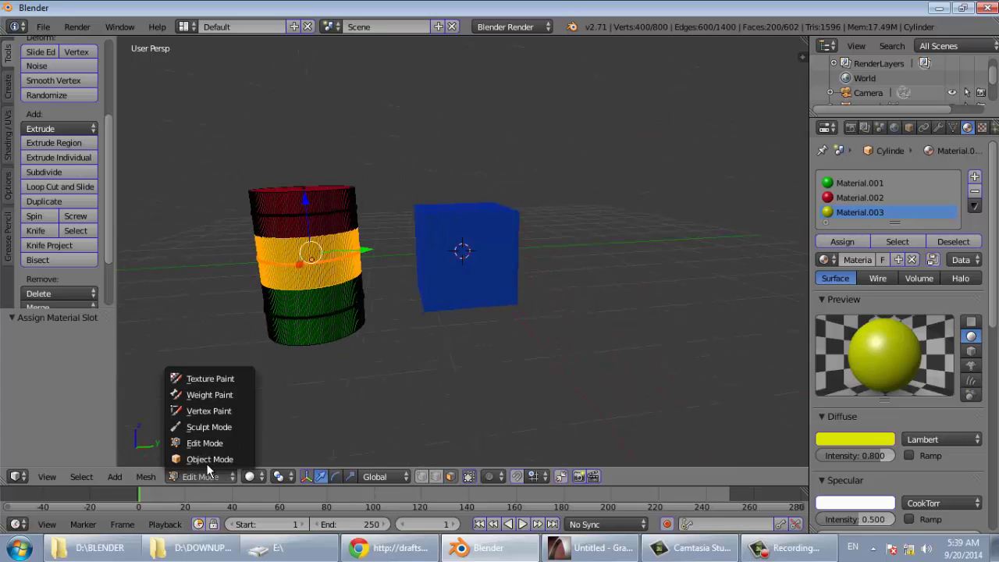
{"action": "left_click", "coordinate": [208, 460]}
{"action": "mouse_move", "coordinate": [305, 284]}
{"action": "middle_mouse_down"}
{"action": "mouse_move", "coordinate": [277, 348]}
{"action": "mouse_move", "coordinate": [344, 305]}
{"action": "mouse_move", "coordinate": [301, 279]}
{"action": "mouse_move", "coordinate": [304, 265]}
{"action": "mouse_move", "coordinate": [371, 274]}
{"action": "middle_mouse_up"}
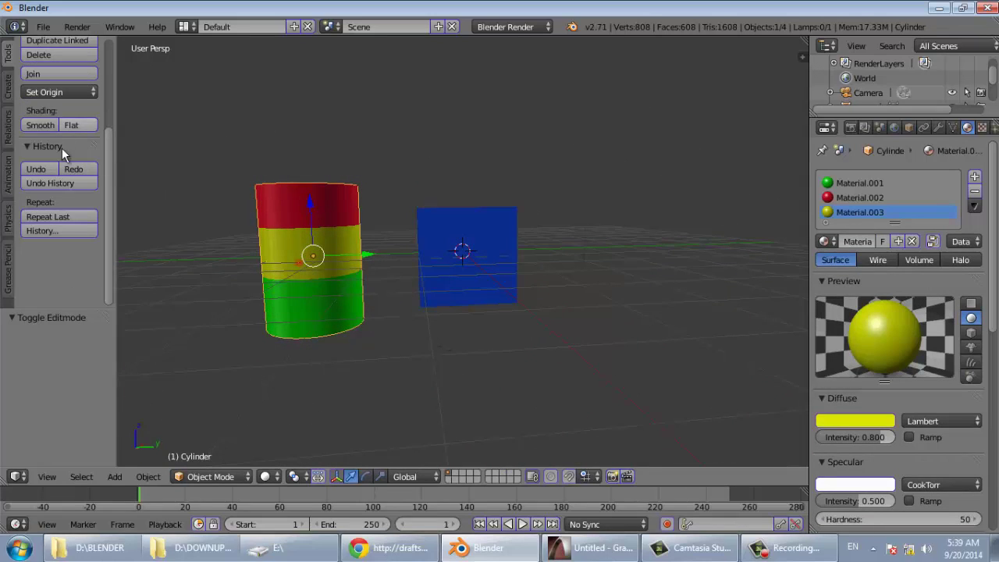